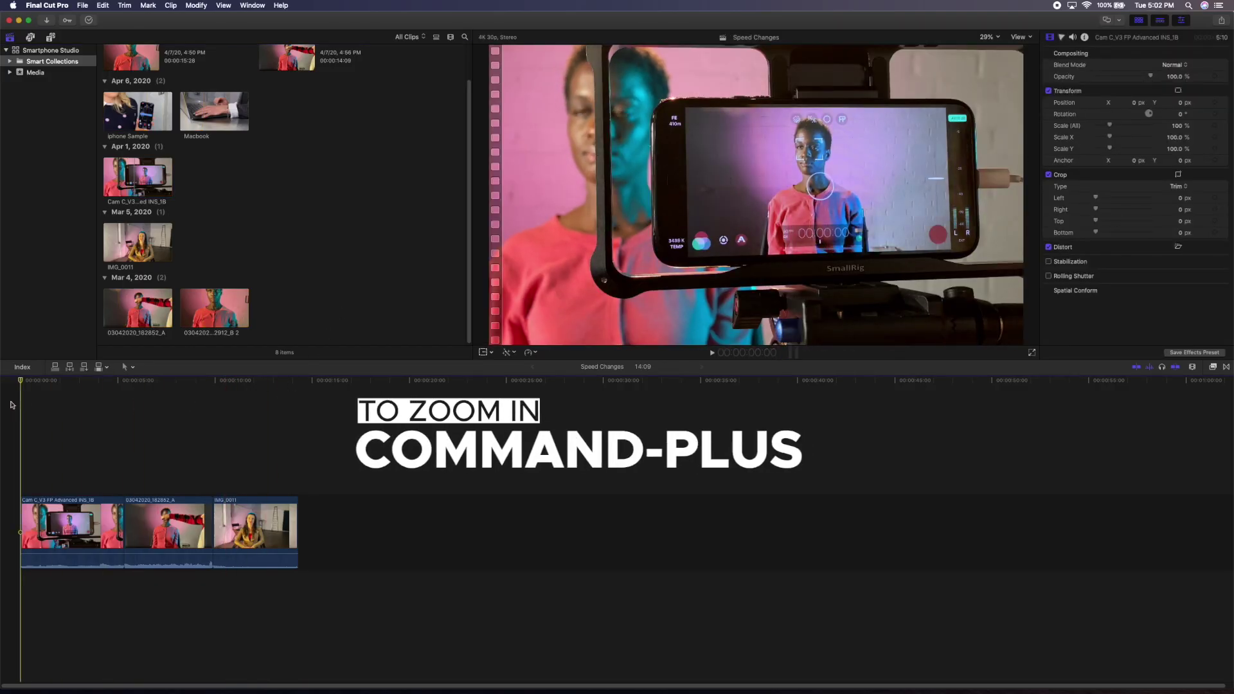
Zoom the timeline, select clip 03042020_182852_A and drag its retime handle to Slow (97%).
key("super+equal")
key("super+equal")
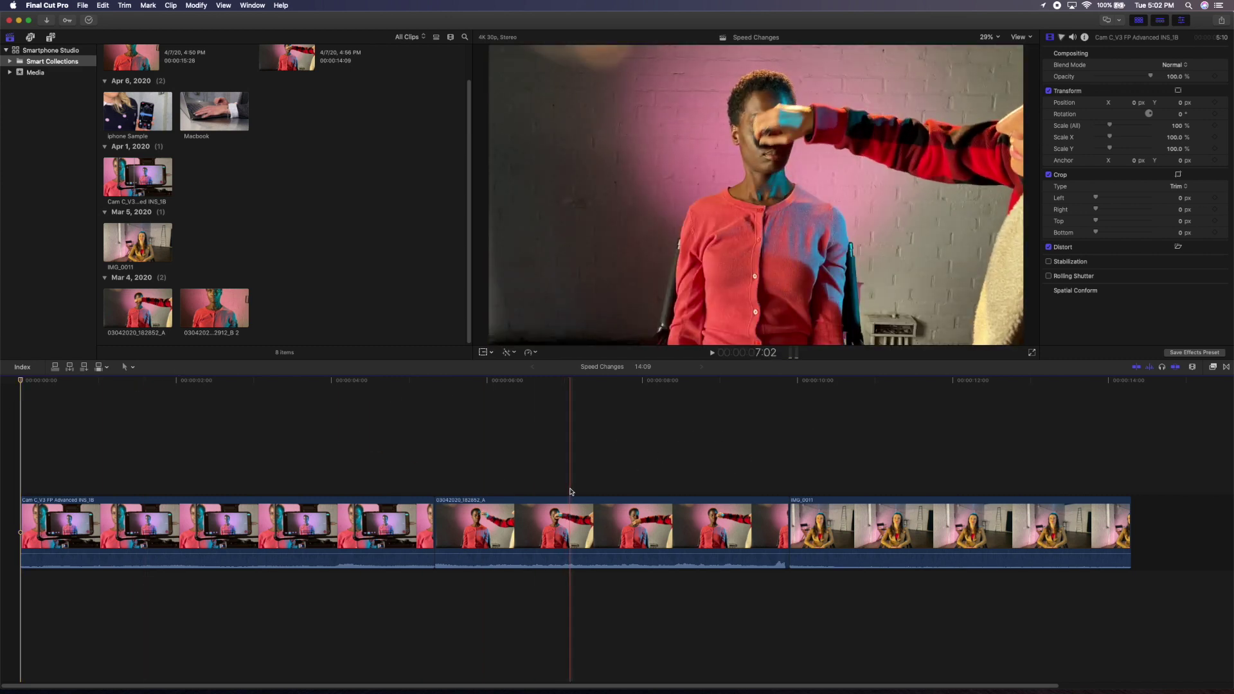
key("c")
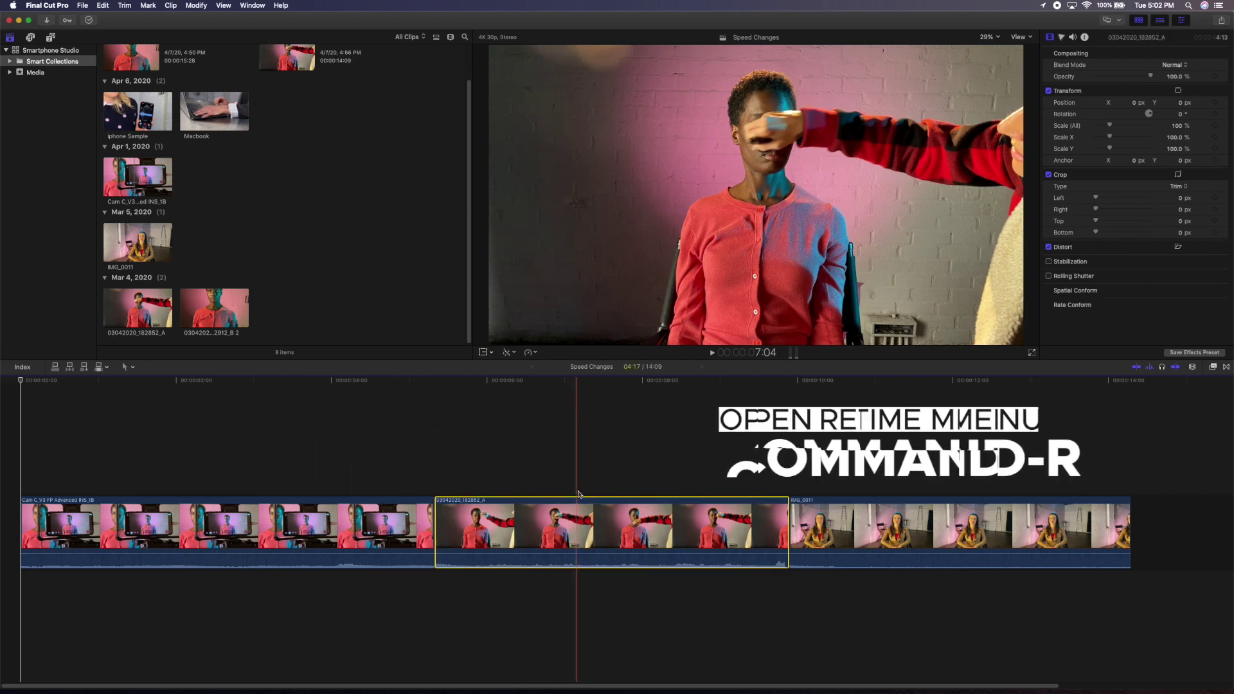
key("super+r")
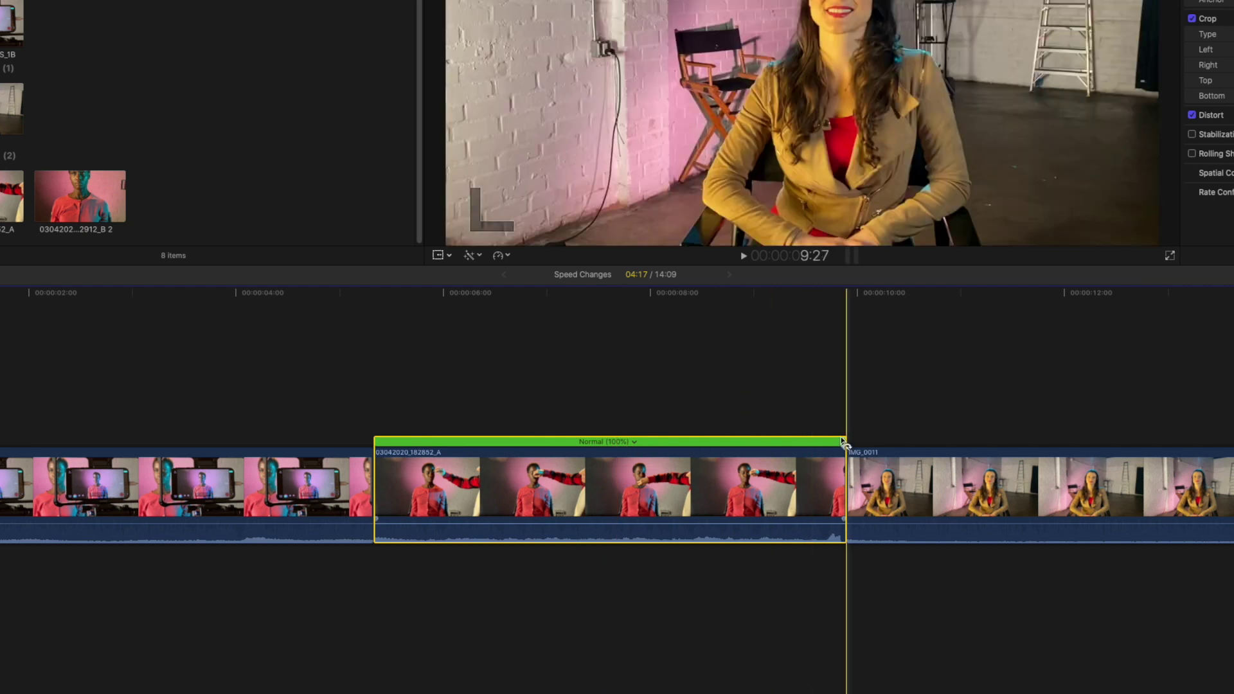
mouse_move(844, 442)
left_mouse_down()
mouse_move(726, 443)
mouse_move(955, 443)
mouse_move(672, 444)
mouse_move(856, 453)
left_mouse_up()
Open Custom Speed for the middle clip, showing Forward direction, 97% rate and Ripple on.
left_click(774, 418)
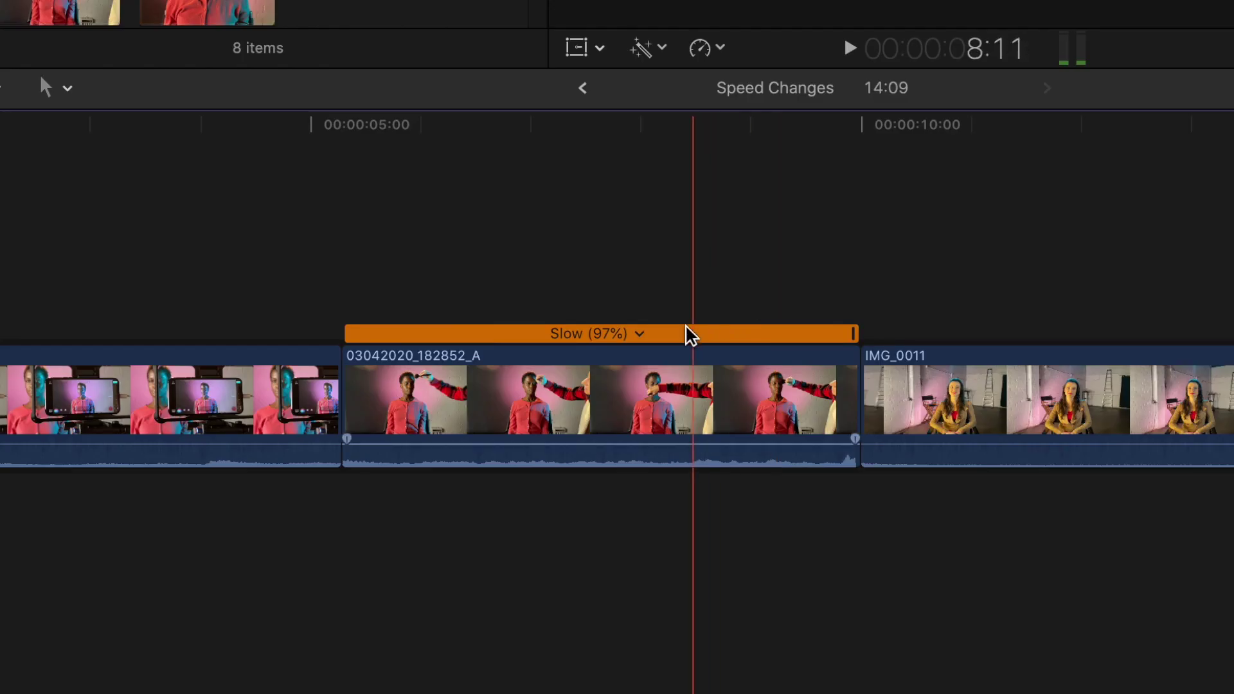
left_click(644, 334)
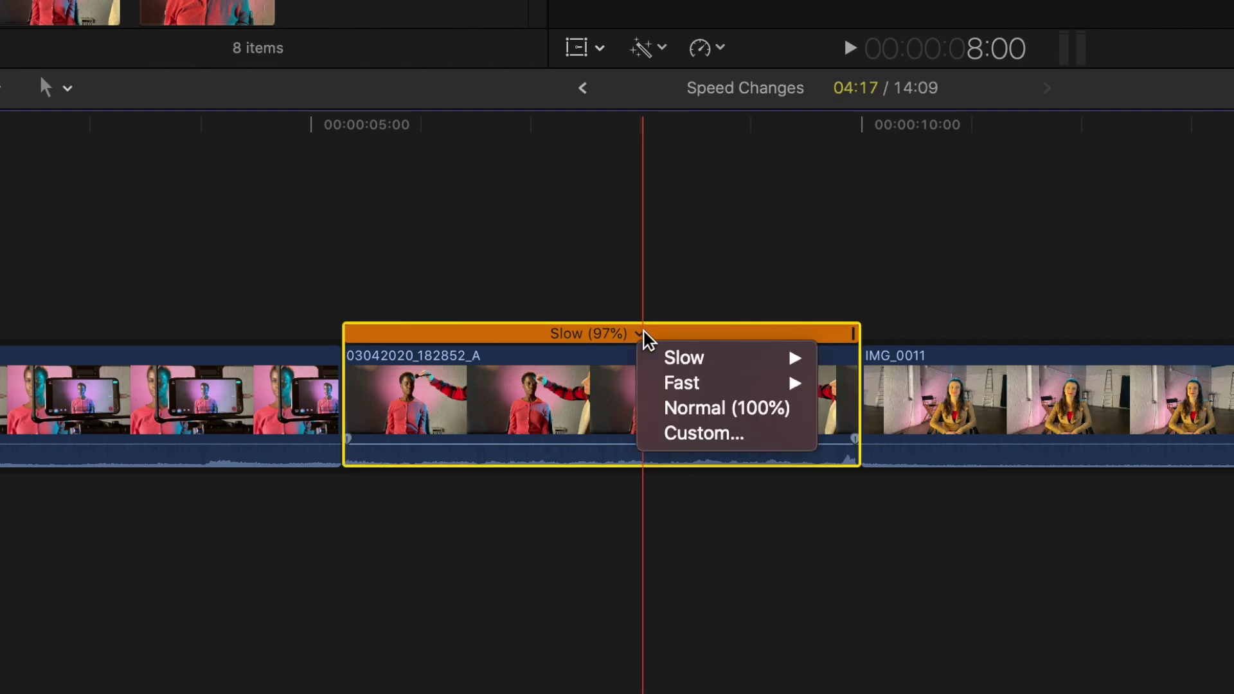
mouse_move(750, 386)
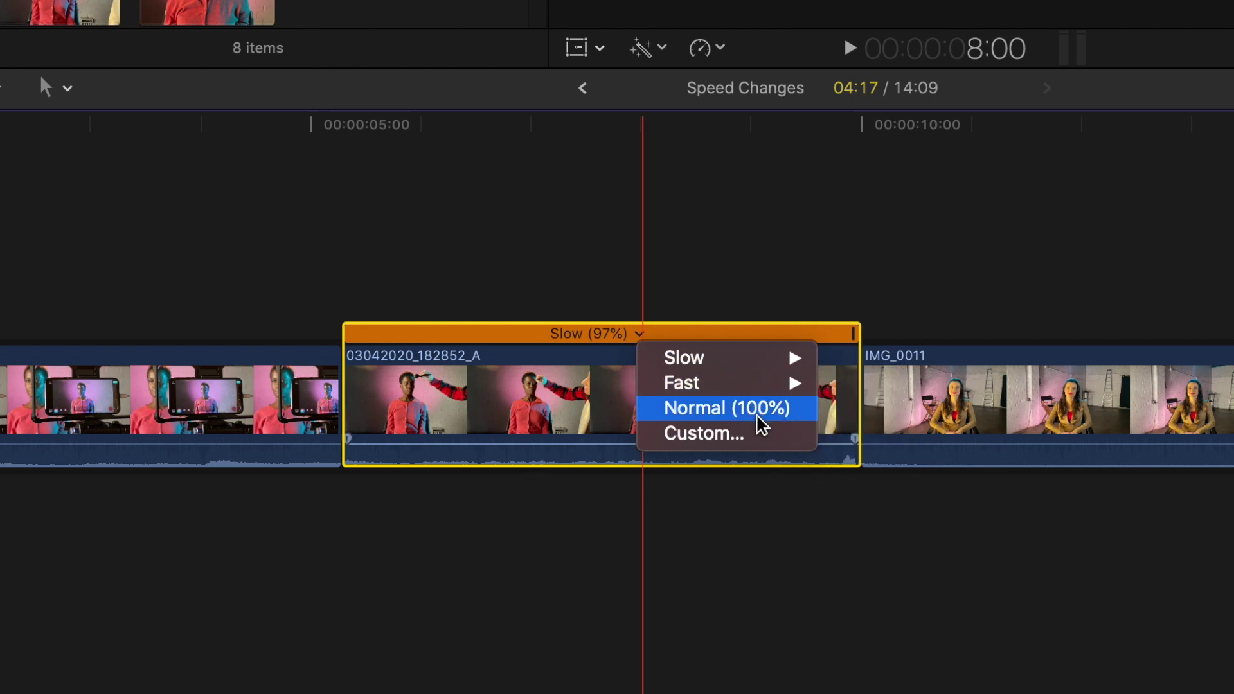
left_click(760, 436)
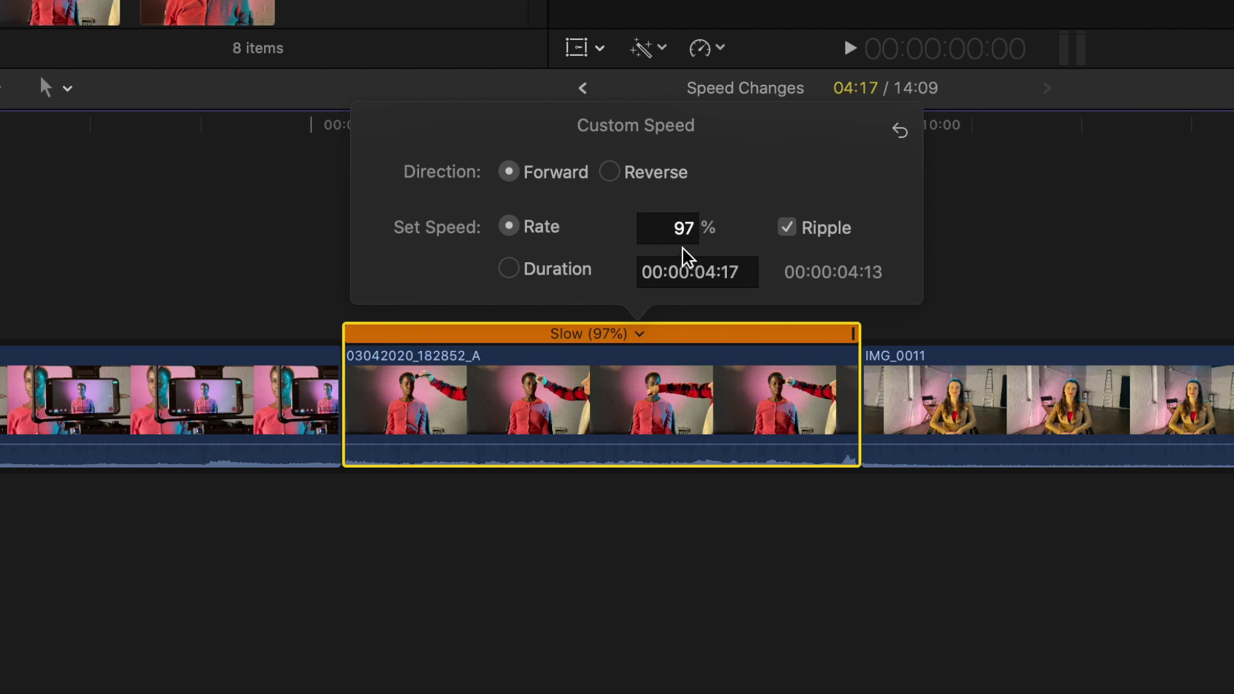
Try Custom Speed rates 82% and 150%, settle on 50%, and close the popover.
left_click(705, 230)
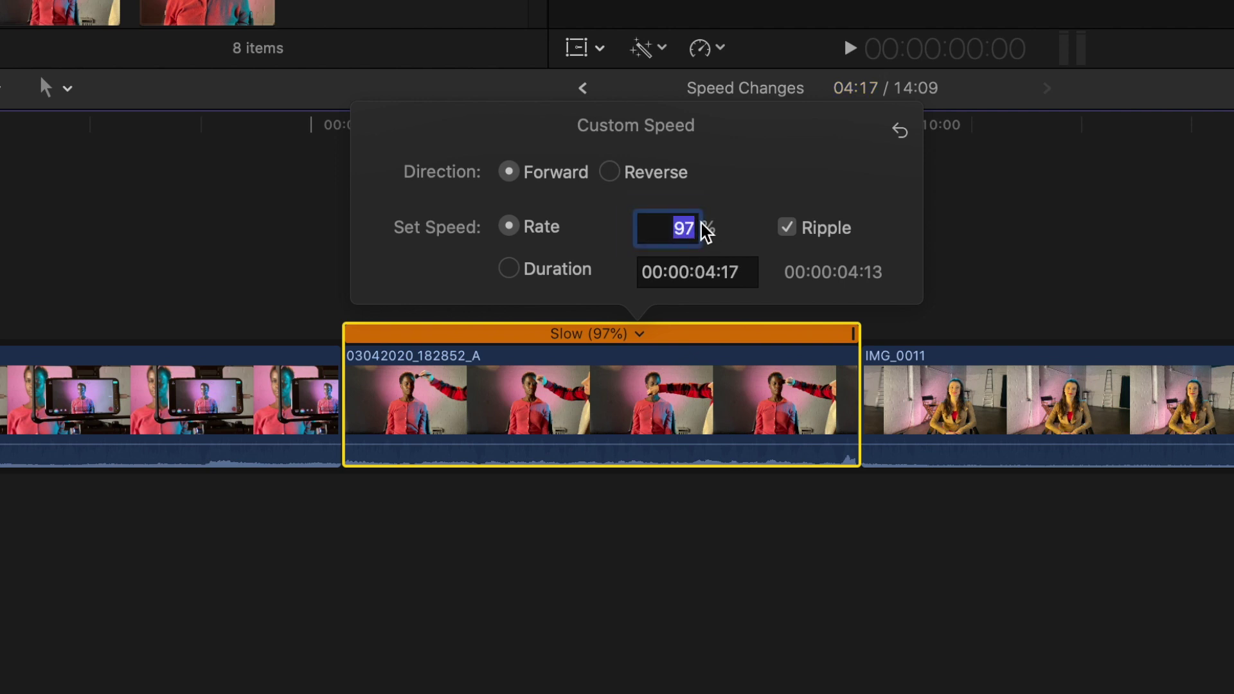
type("82")
key("Return")
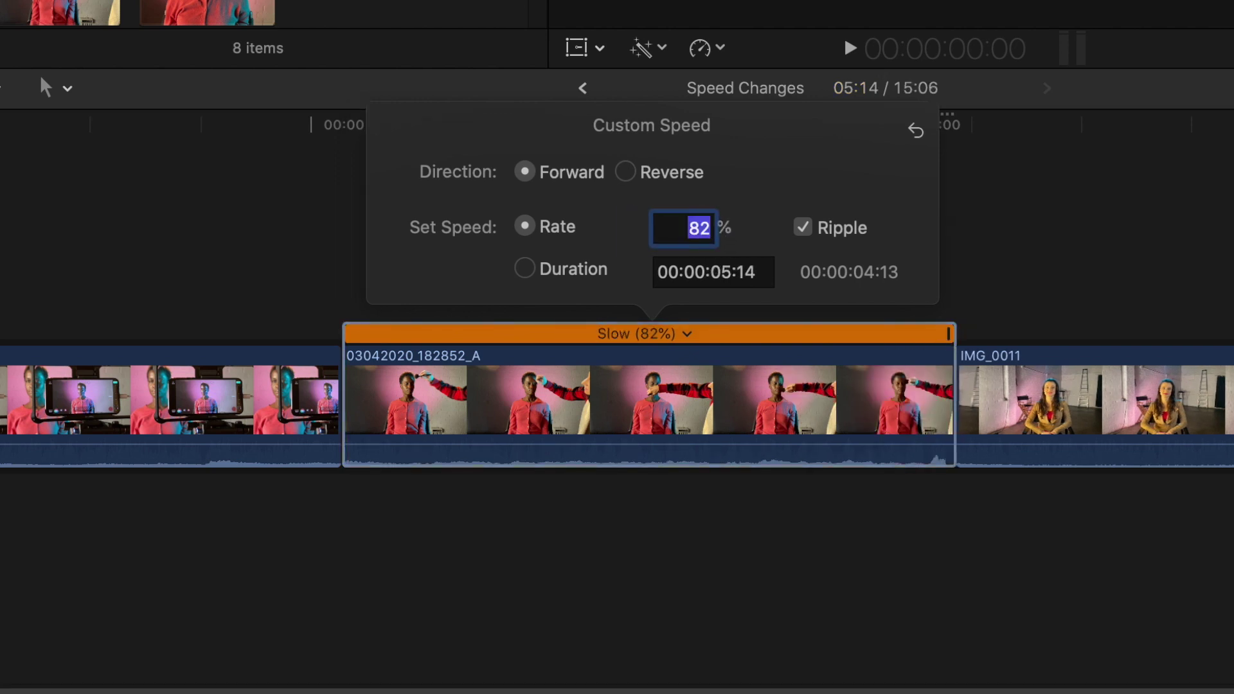
type("150")
key("Return")
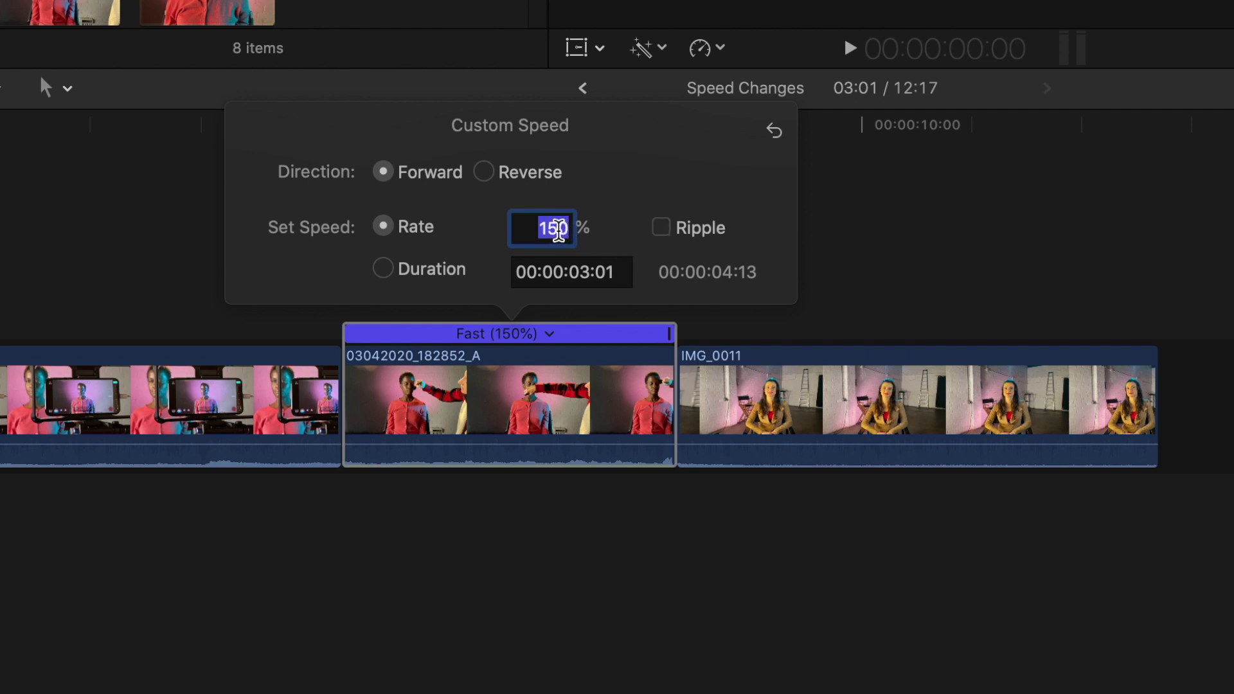
type("50")
key("Return")
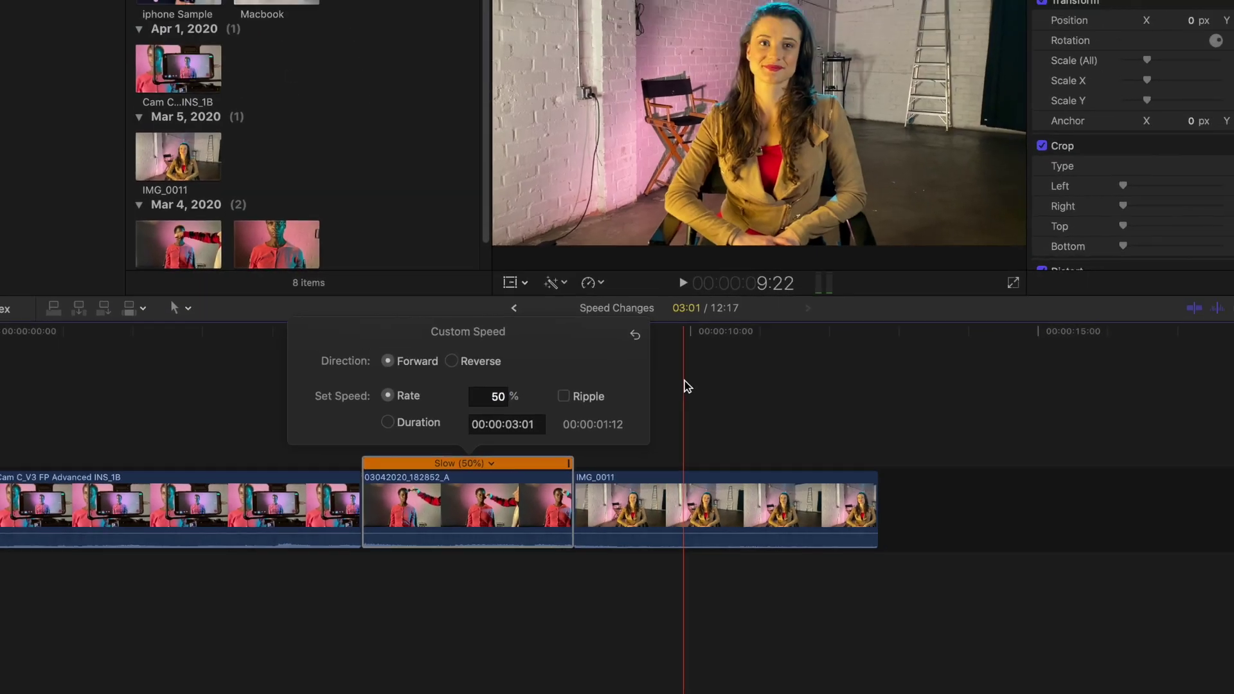
left_click(687, 387)
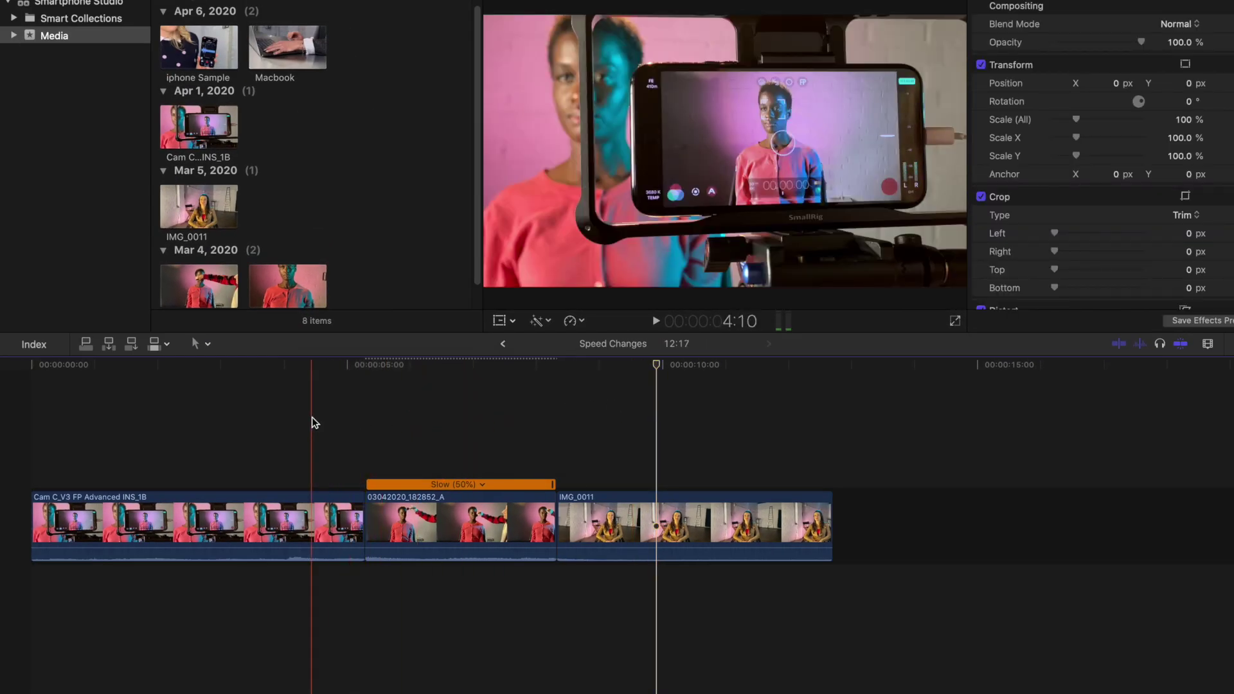
Play back the 50% clip, then browse the Retime pop-up menu's submenus.
key("space")
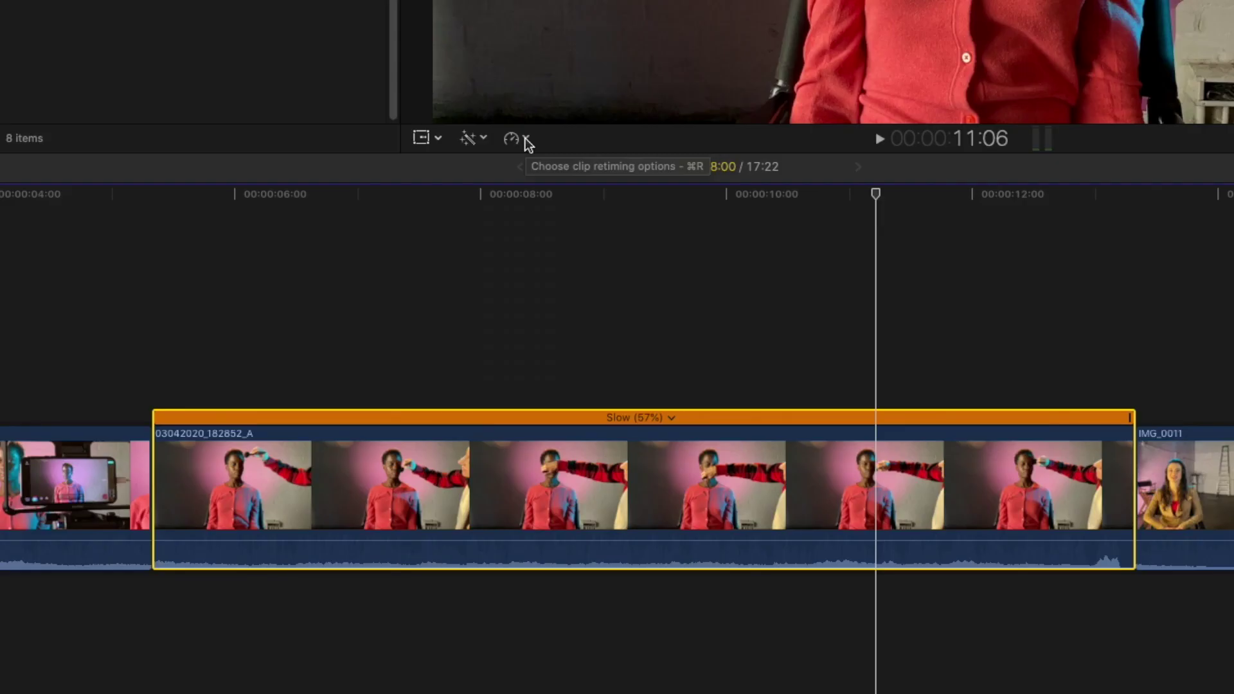
left_click(534, 353)
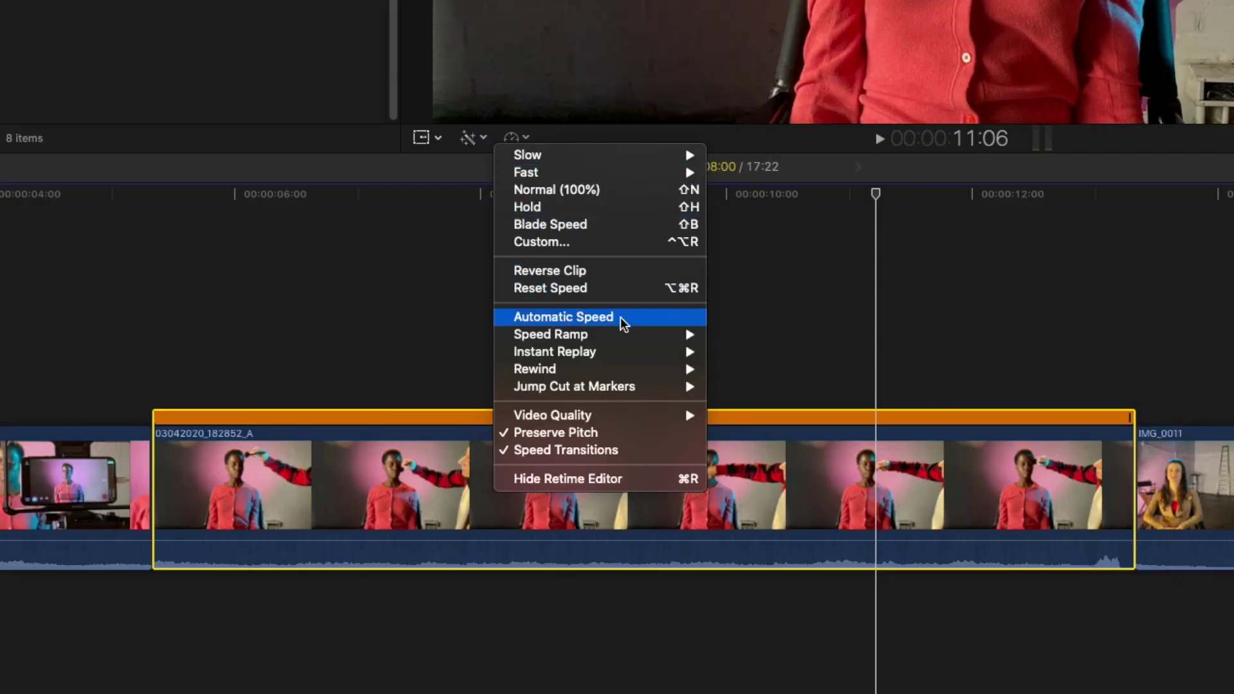
mouse_move(621, 340)
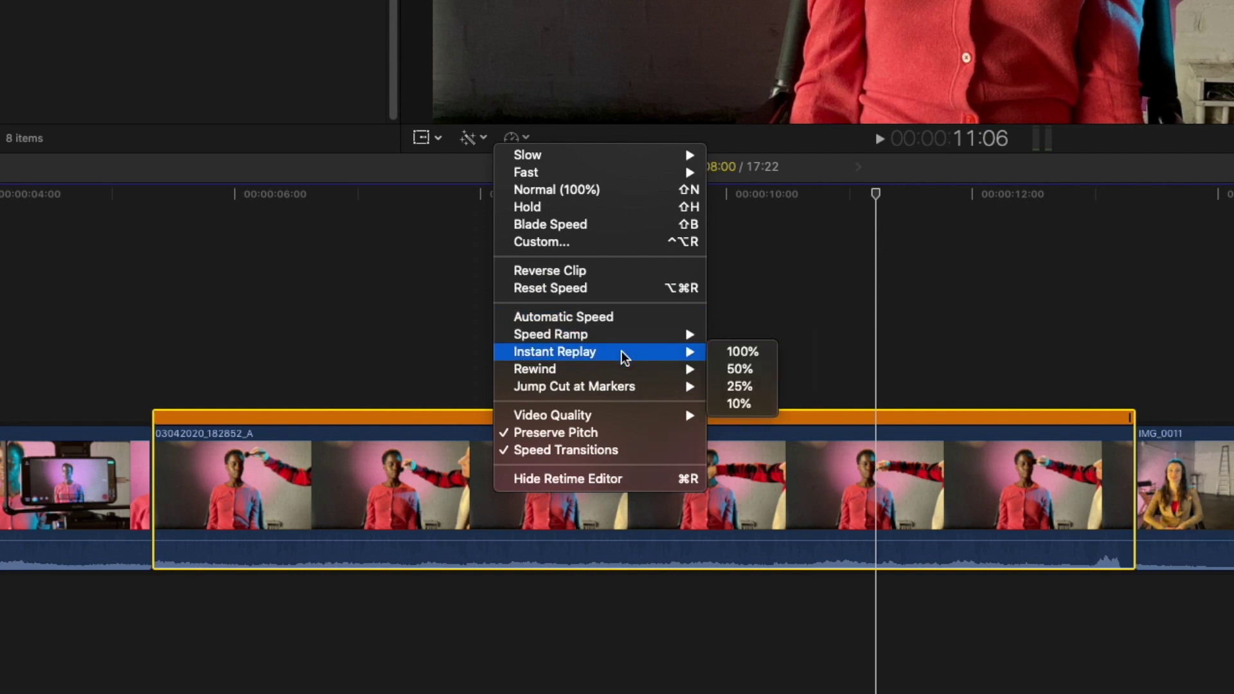
mouse_move(624, 420)
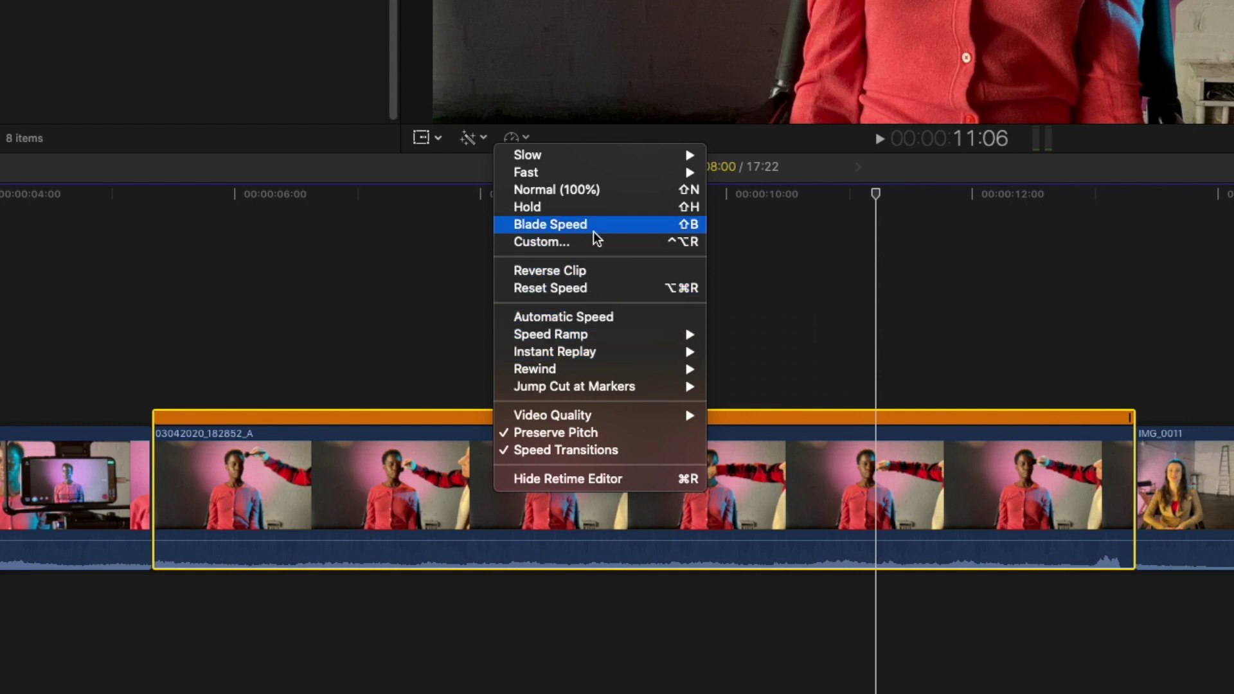
Blade Speed the middle clip at two playhead positions, creating three speed sections.
left_click(619, 228)
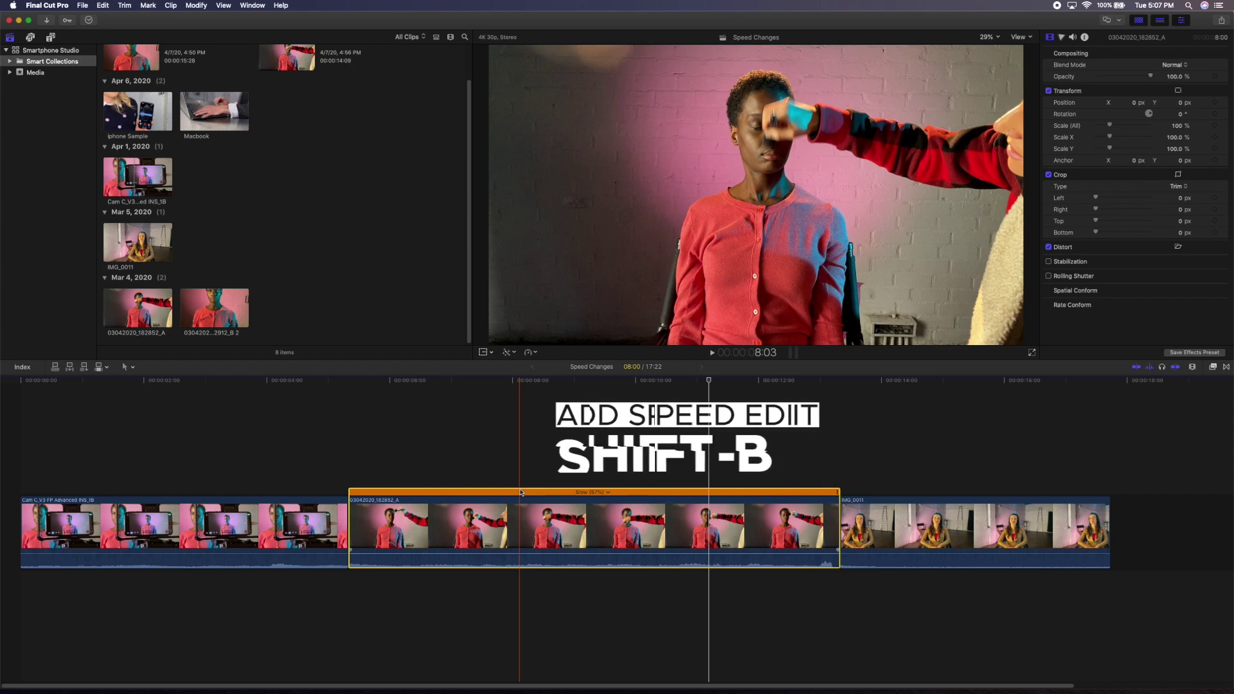
left_click(520, 492)
key("shift+b")
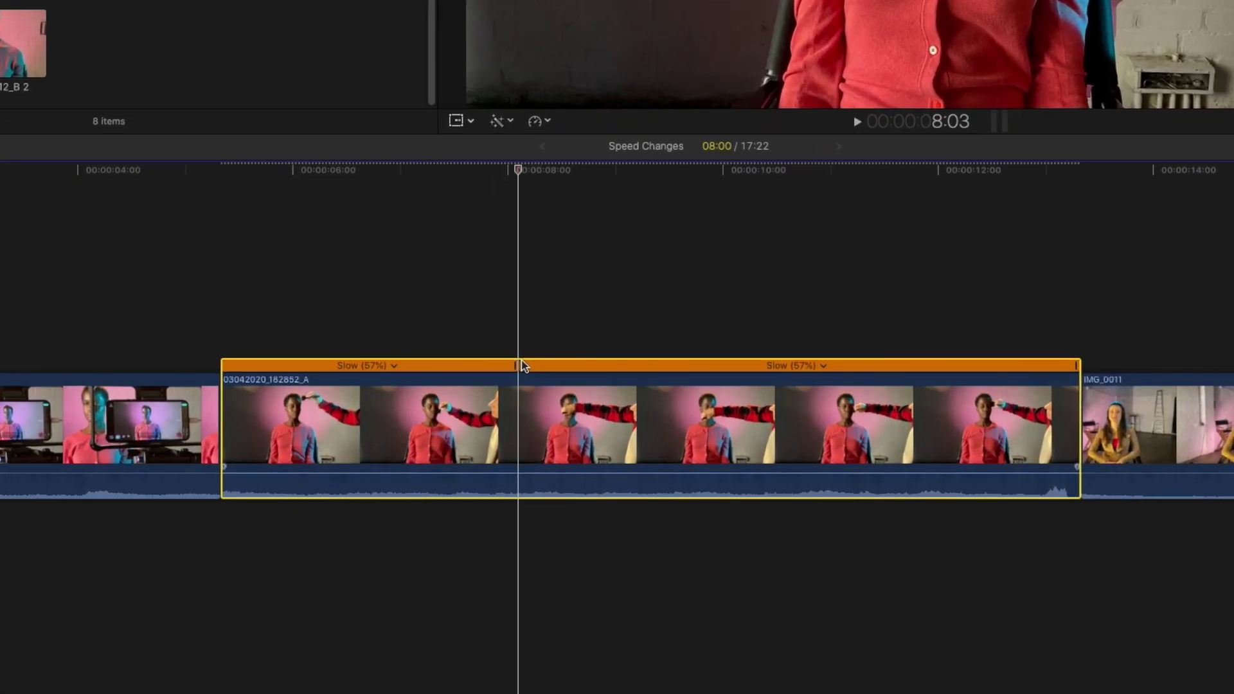
left_click(556, 349)
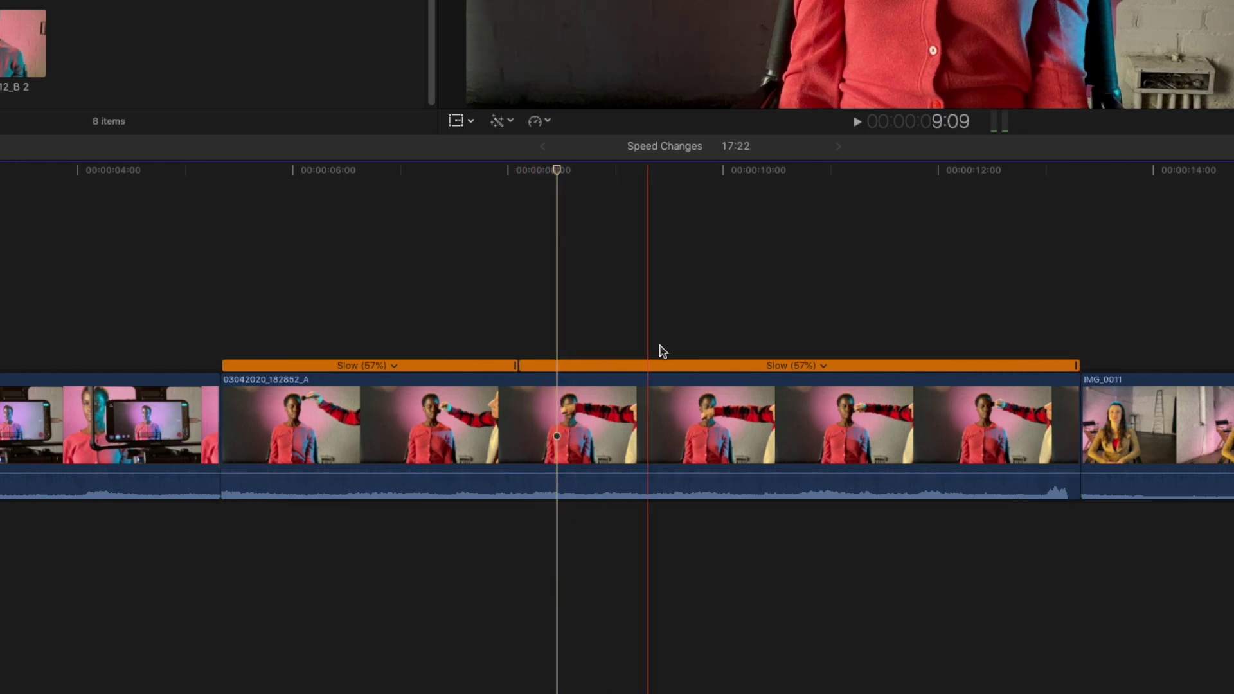
left_click(837, 343)
key("shift+b")
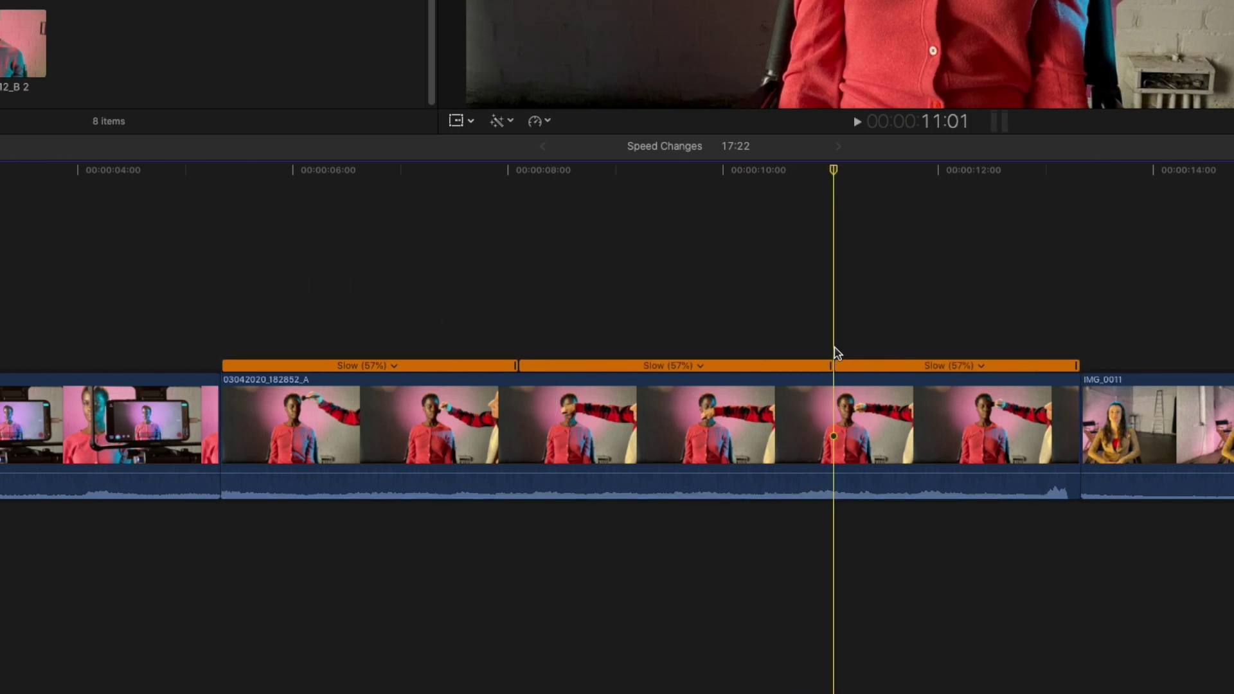
left_click(831, 367)
Drag the sections' retime handles to Slow (34%), Fast (102%) and Slow (28%).
mouse_move(831, 366)
left_mouse_down()
mouse_move(760, 371)
mouse_move(892, 379)
mouse_move(771, 377)
mouse_move(828, 384)
left_mouse_up()
left_click_drag(830, 366, 584, 370)
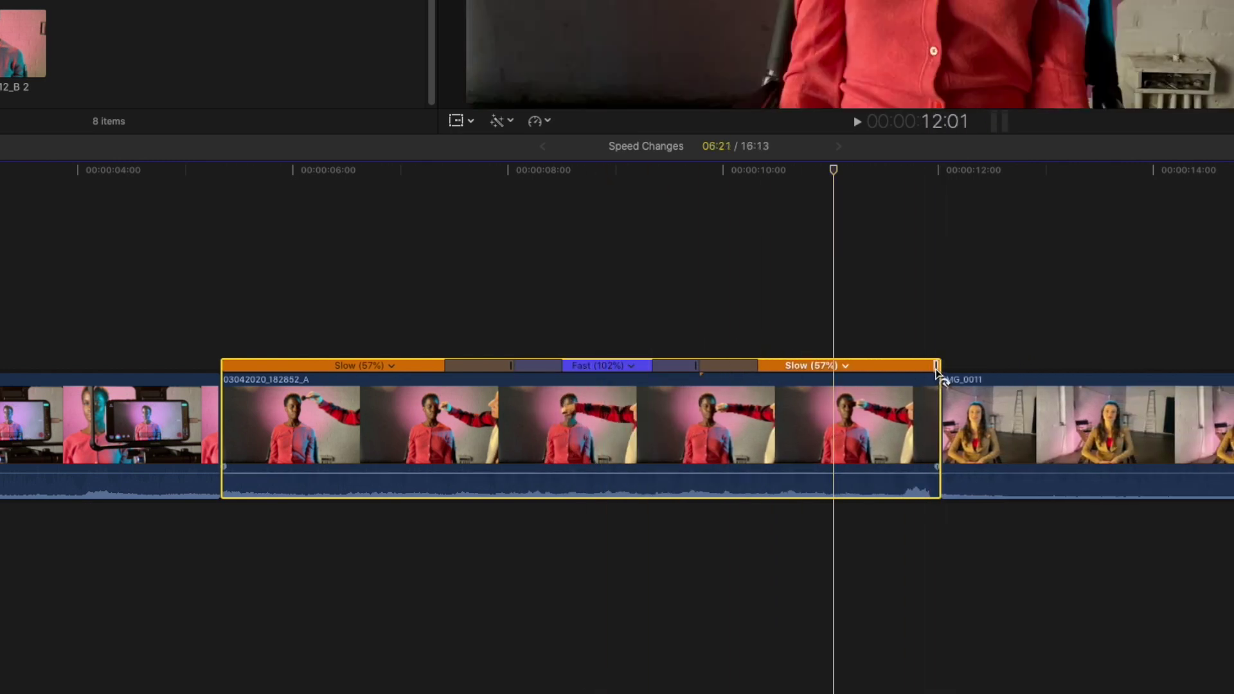
left_click_drag(936, 371, 1190, 372)
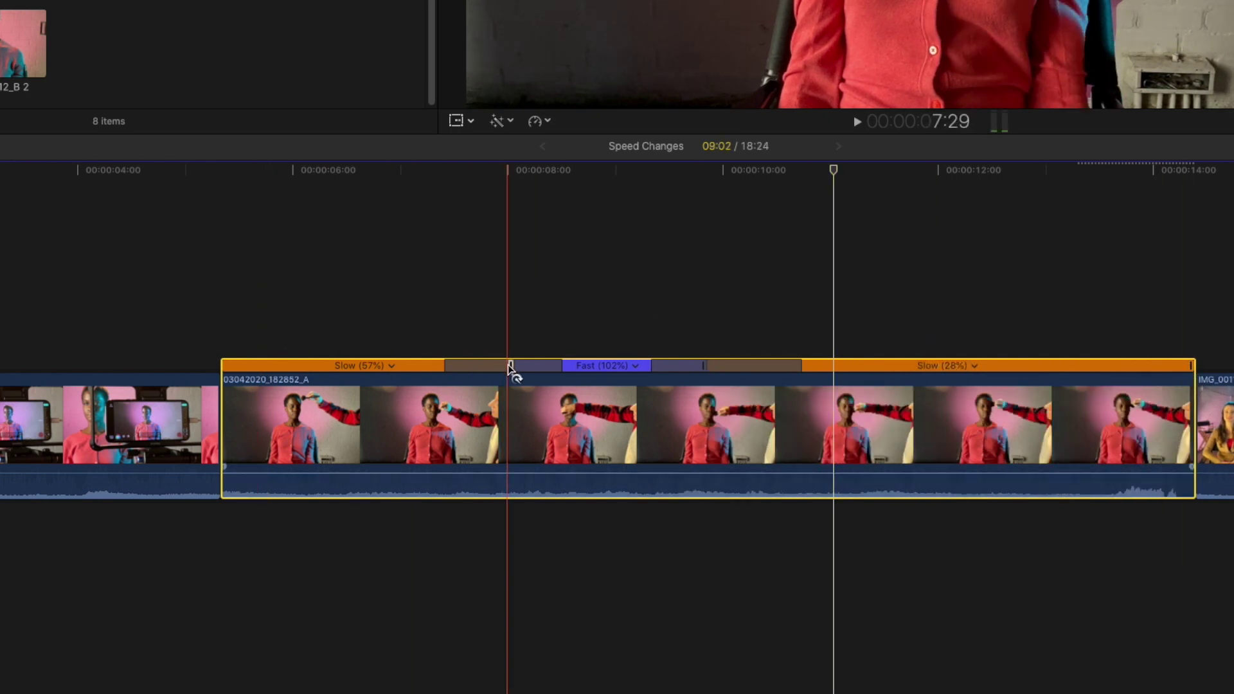
left_click_drag(511, 365, 722, 372)
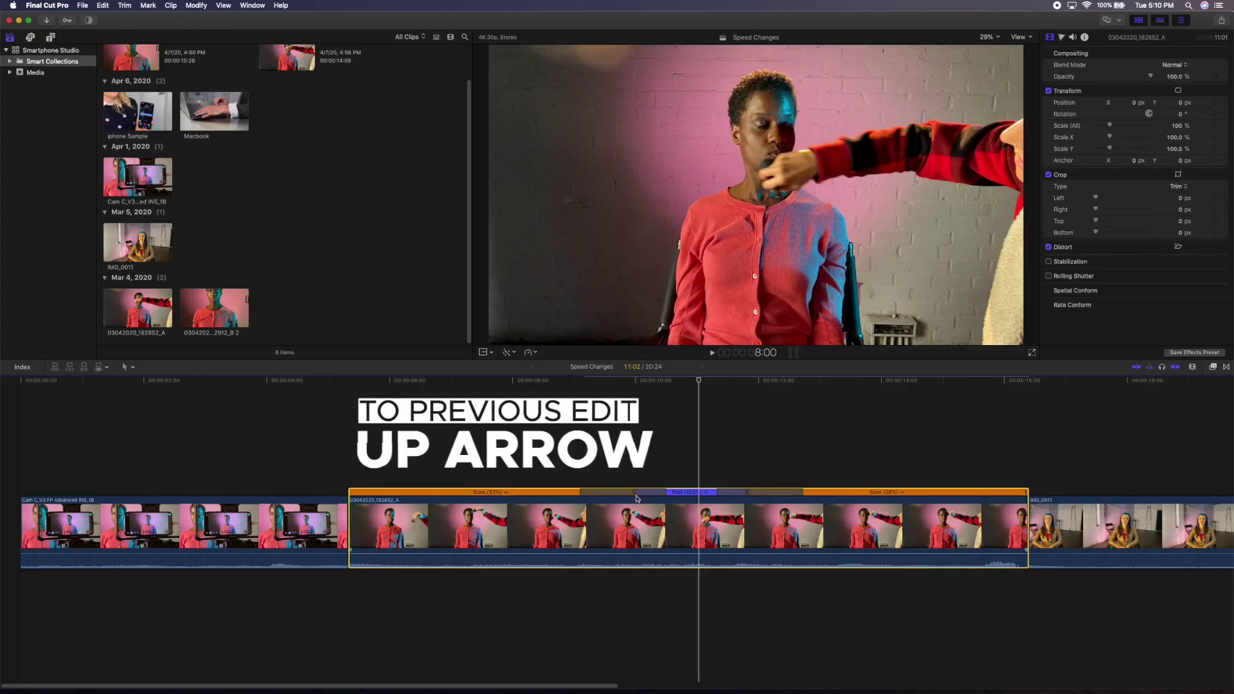
Play the retimed clip from its start, then Reset Speed to Normal (100%).
key("Up")
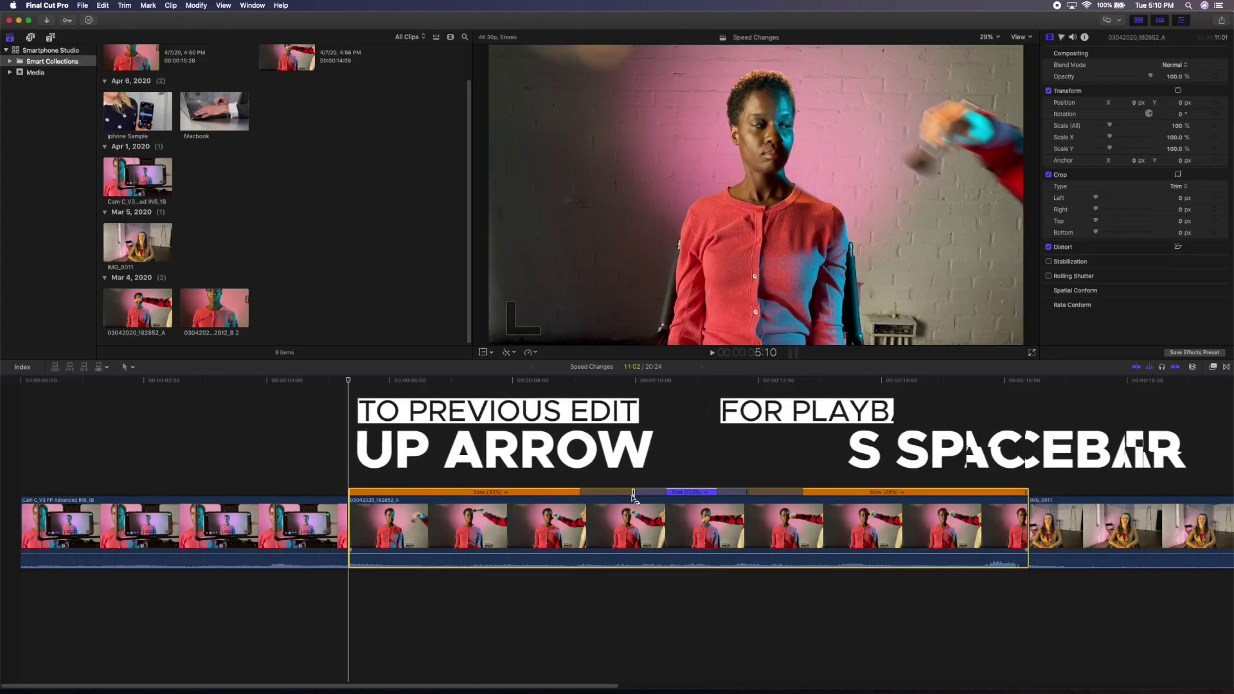
key("space")
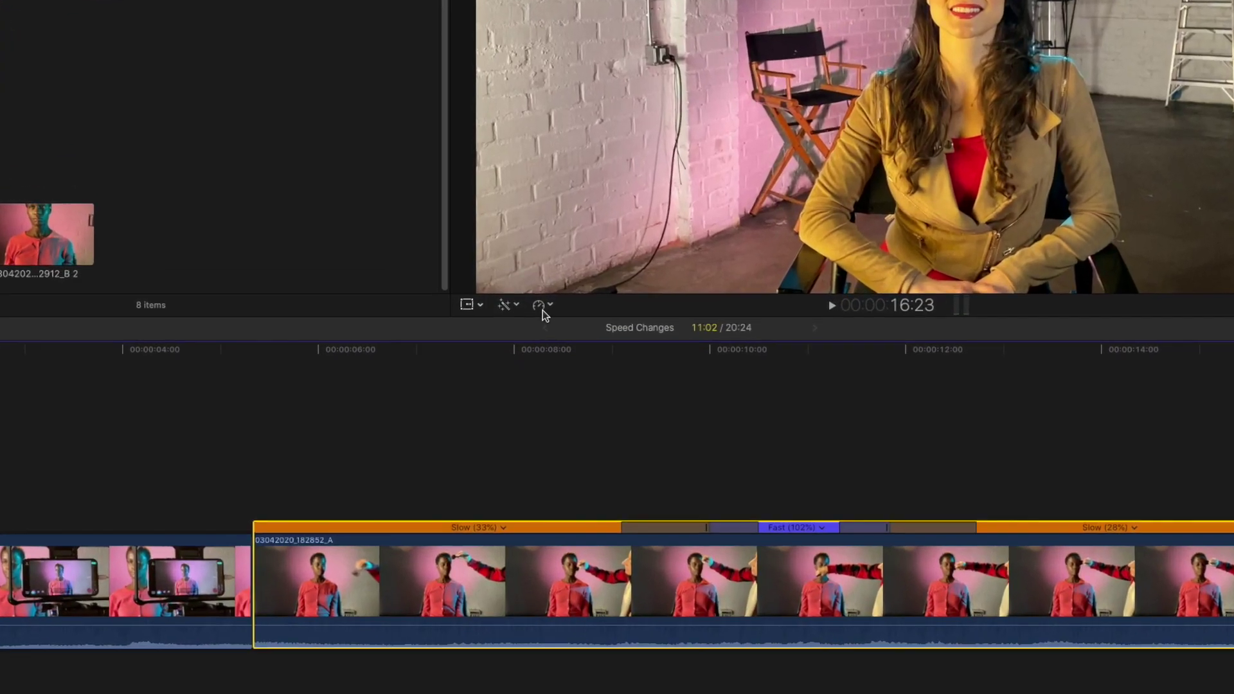
left_click(534, 353)
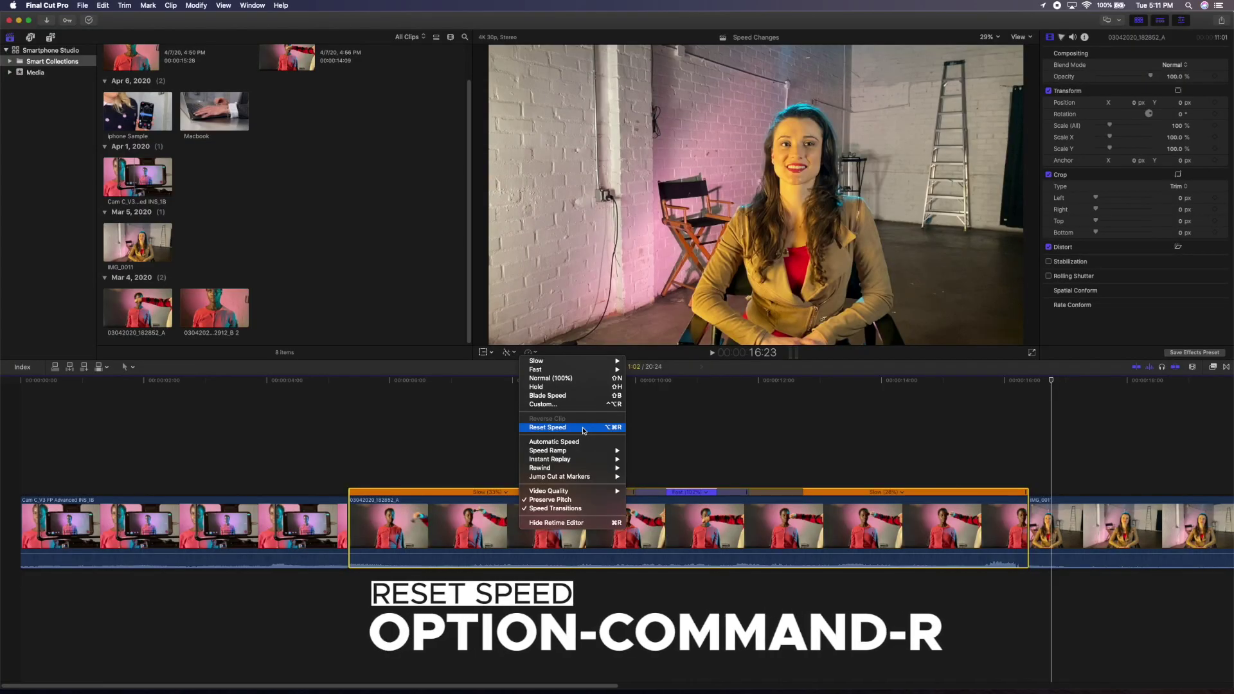
left_click(584, 431)
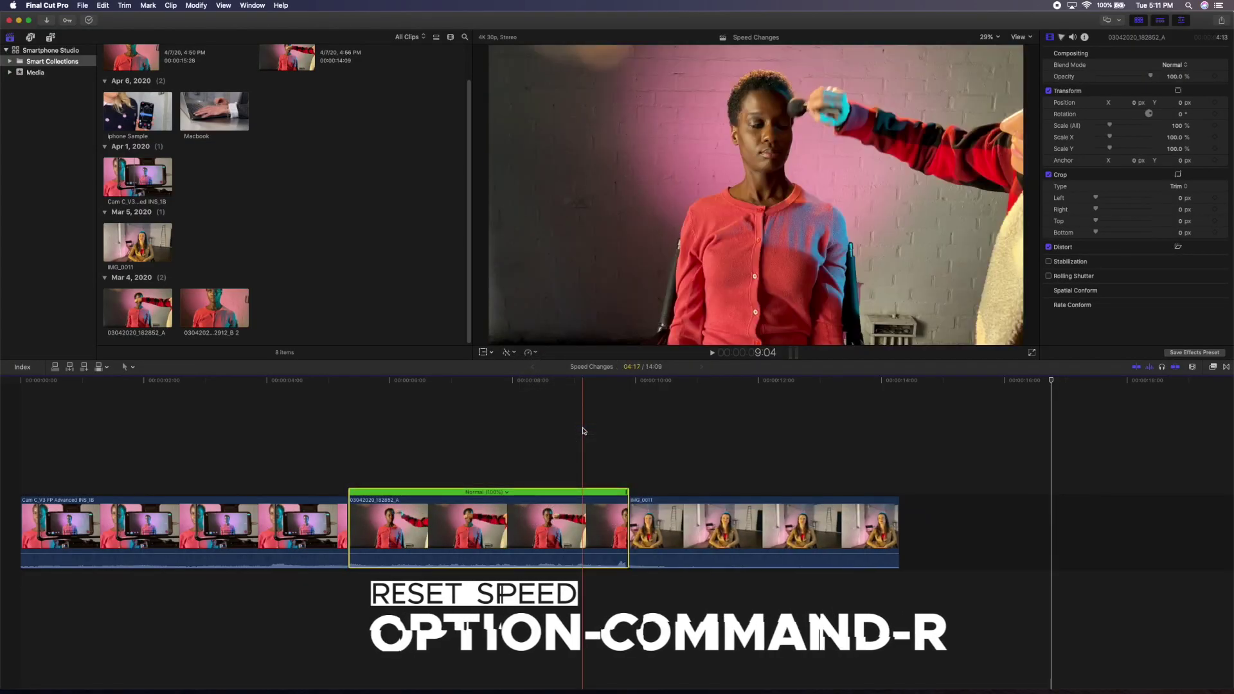